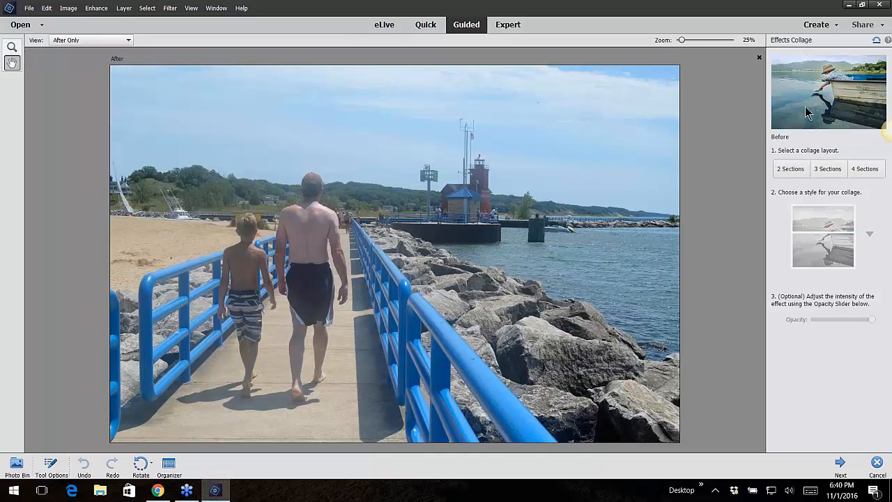
Try the two-section collage layouts Vertical, Horizontal and Boxes on the pier photo, returning to Horizontal.
mouse_move(796, 102)
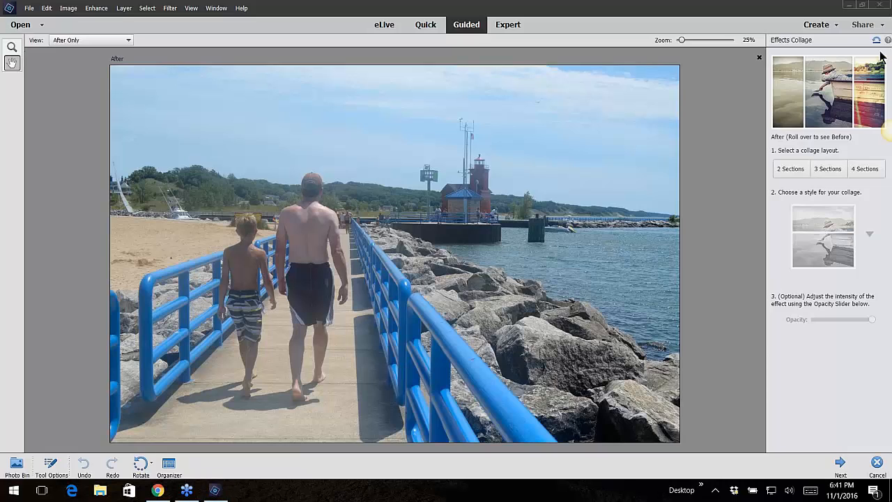
click(795, 173)
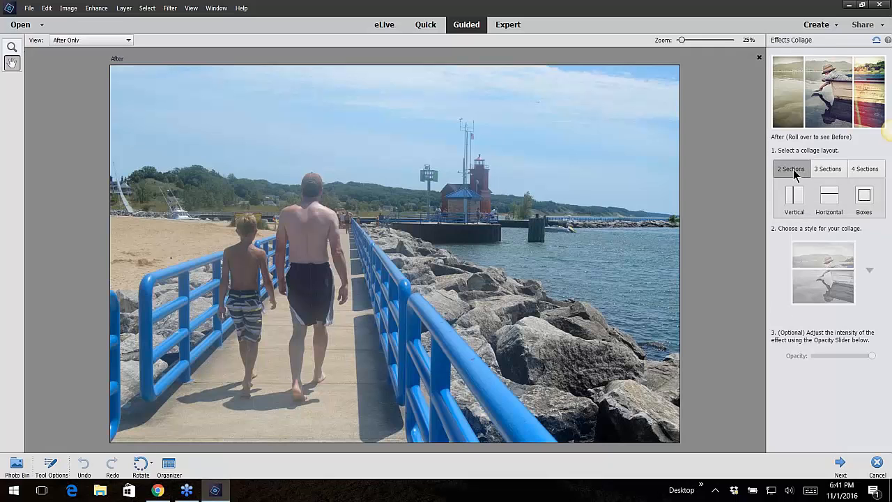
click(794, 198)
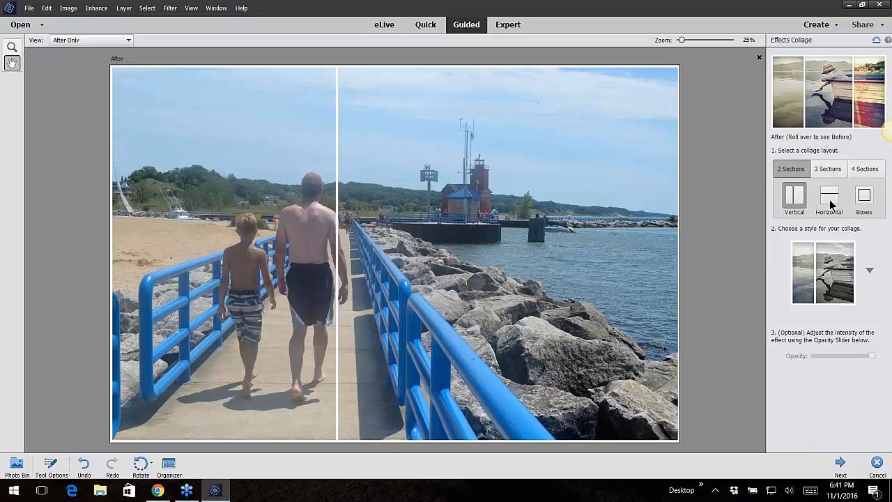
click(827, 199)
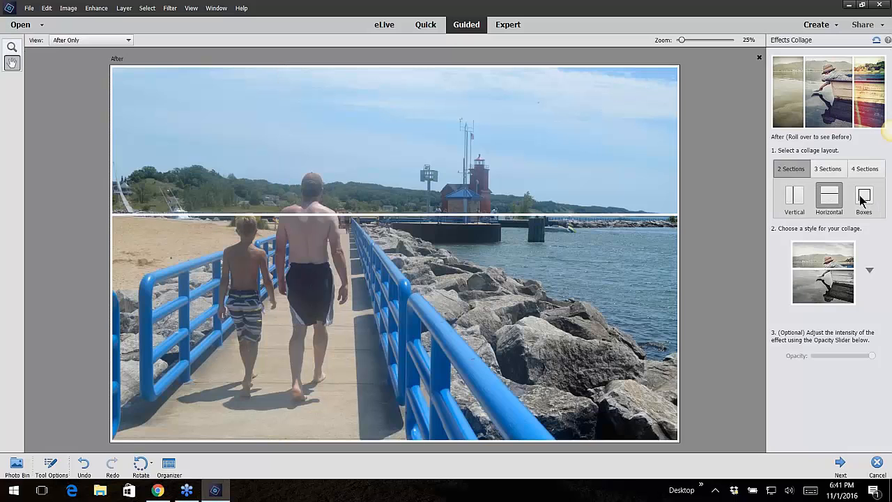
click(862, 198)
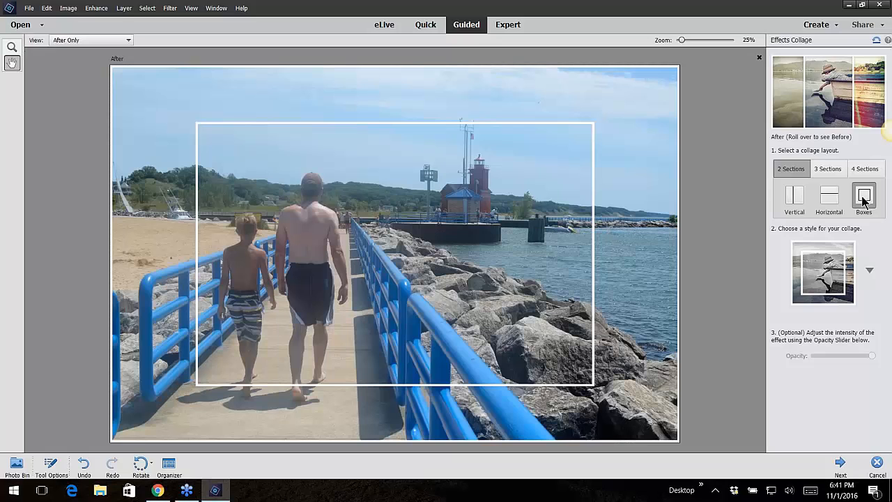
click(828, 200)
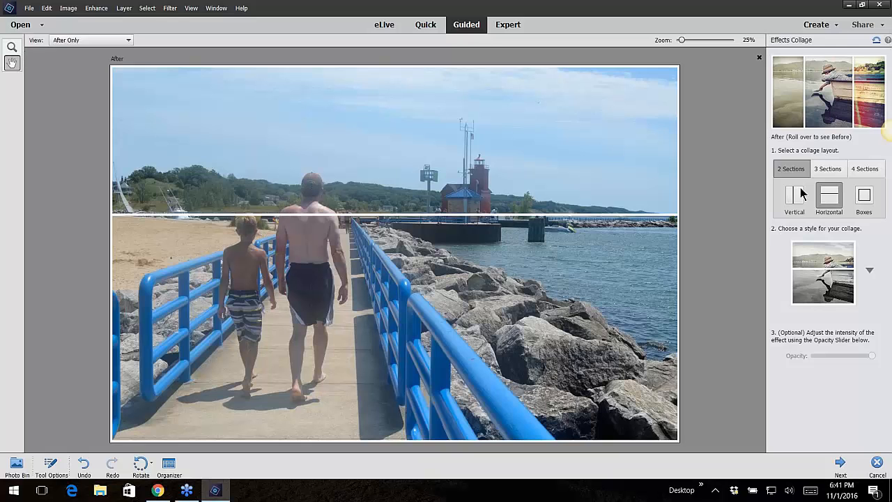
Try the three-section Vertical layout and the four-section Boxes layout on the pier photo.
click(825, 171)
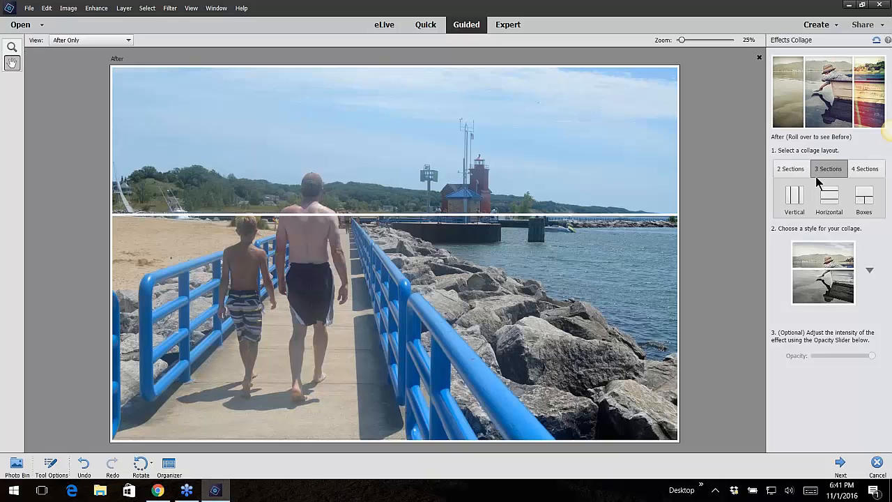
click(792, 202)
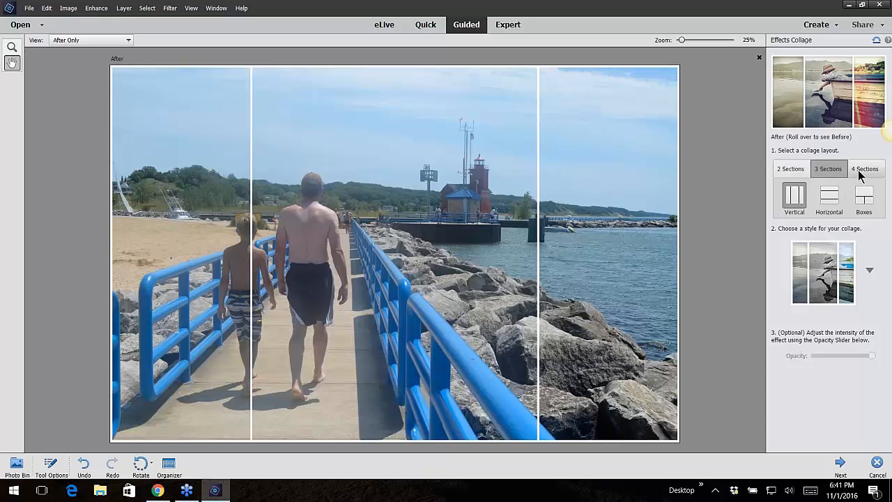
click(861, 172)
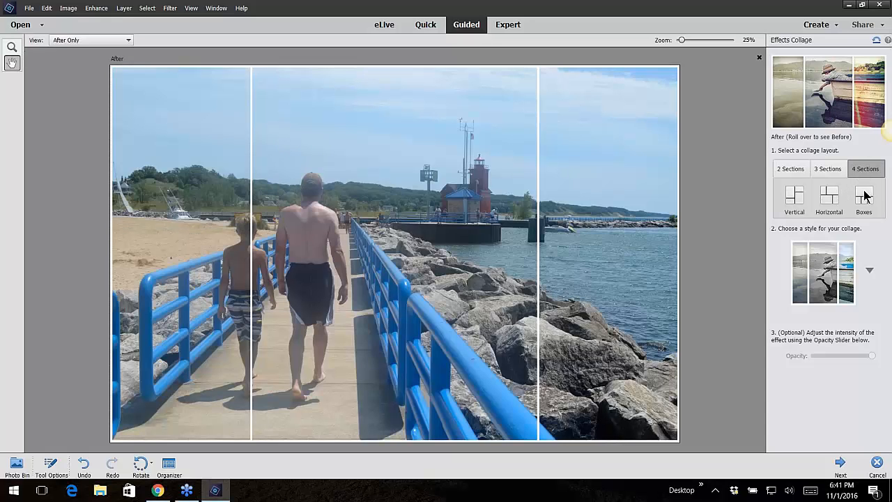
click(864, 197)
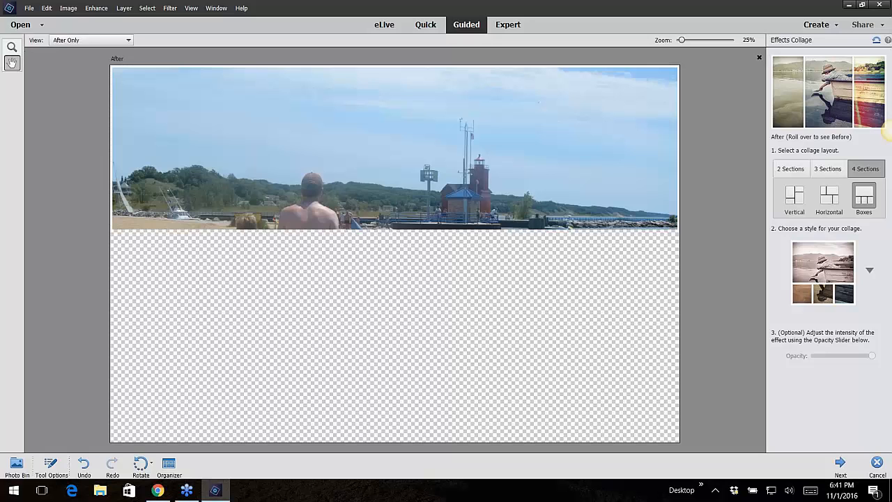
Split the pier photo with the two-section Vertical layout and try the first, third and last collage styles.
click(802, 174)
click(794, 197)
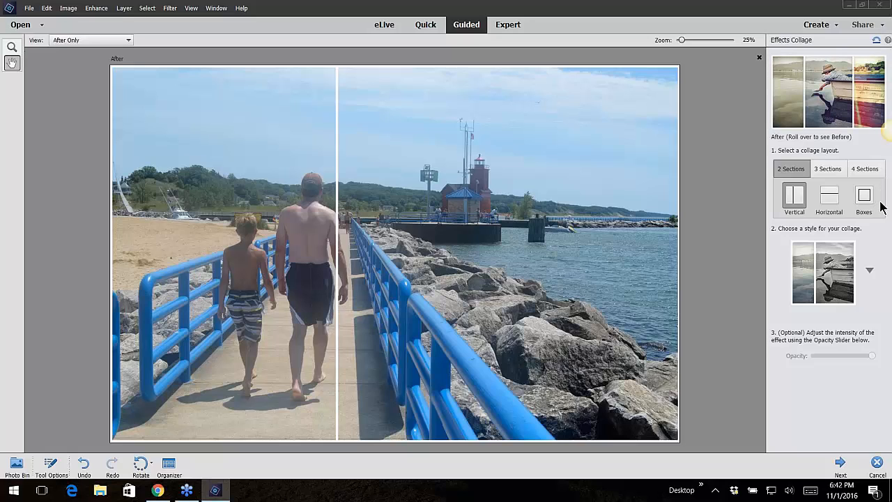
click(869, 273)
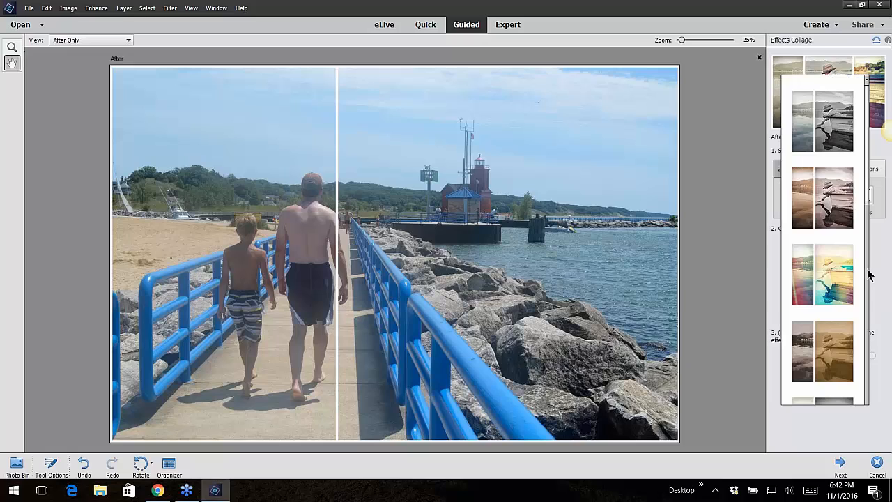
click(836, 122)
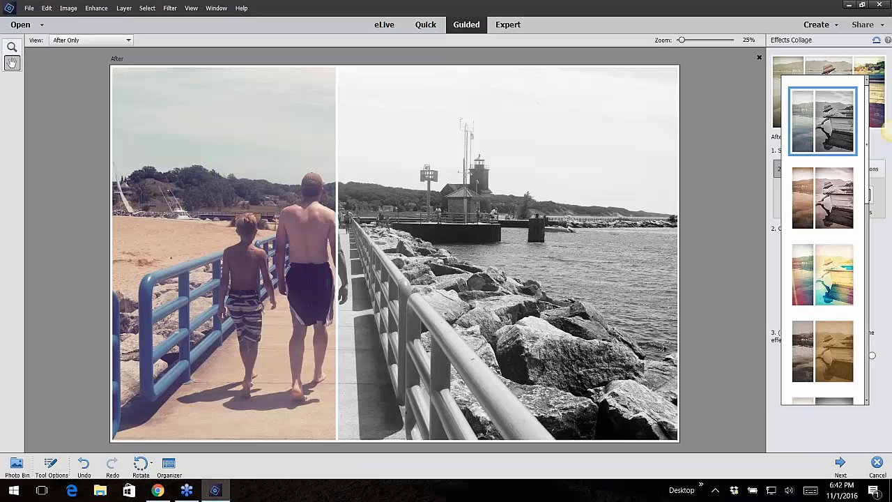
click(841, 286)
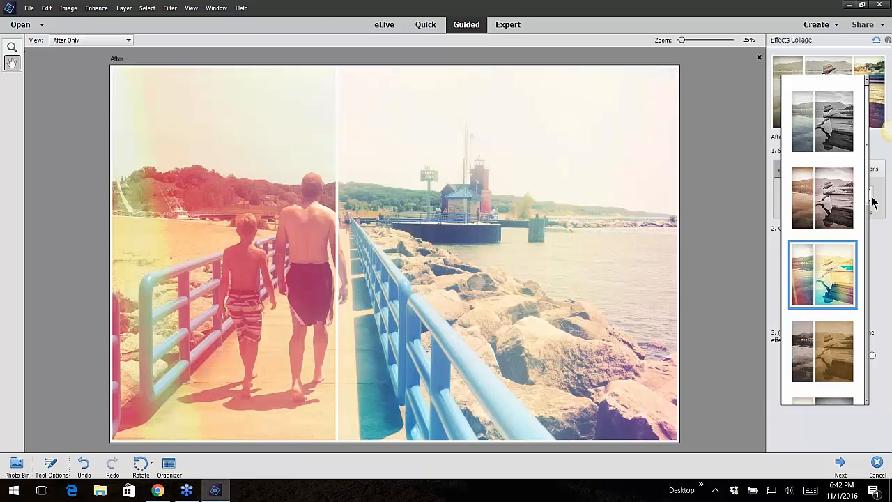
drag(869, 200, 868, 398)
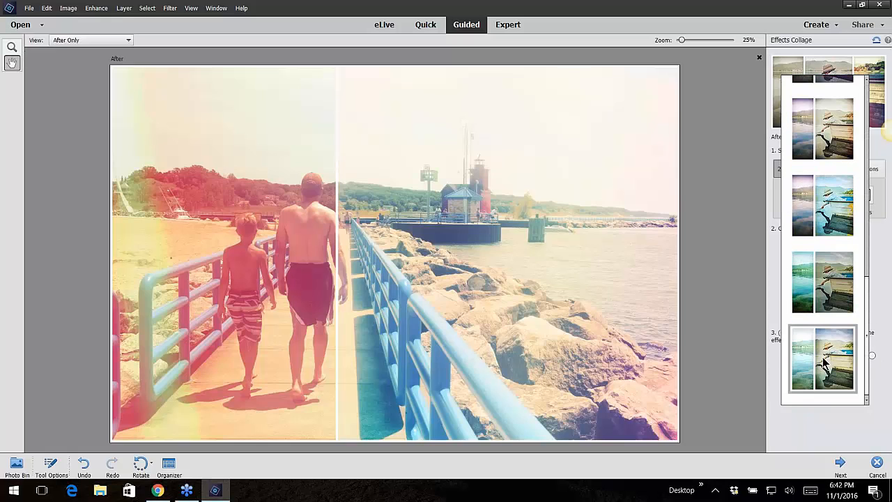
click(820, 362)
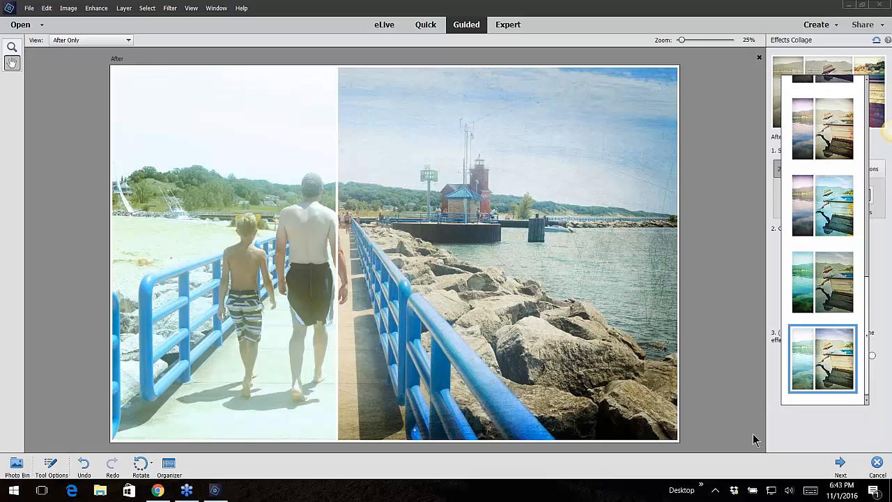
Reset and cancel the Effects Collage edit, and close collage1-photo.JPG from Expert mode.
click(877, 41)
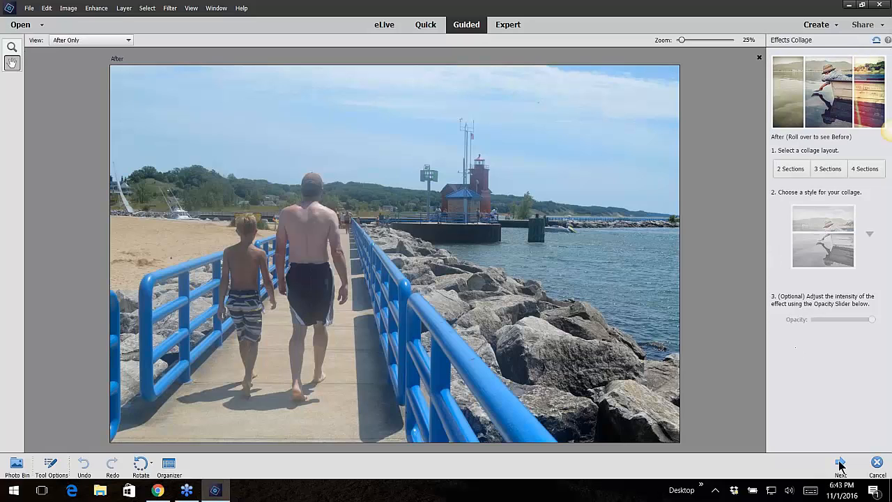
click(876, 464)
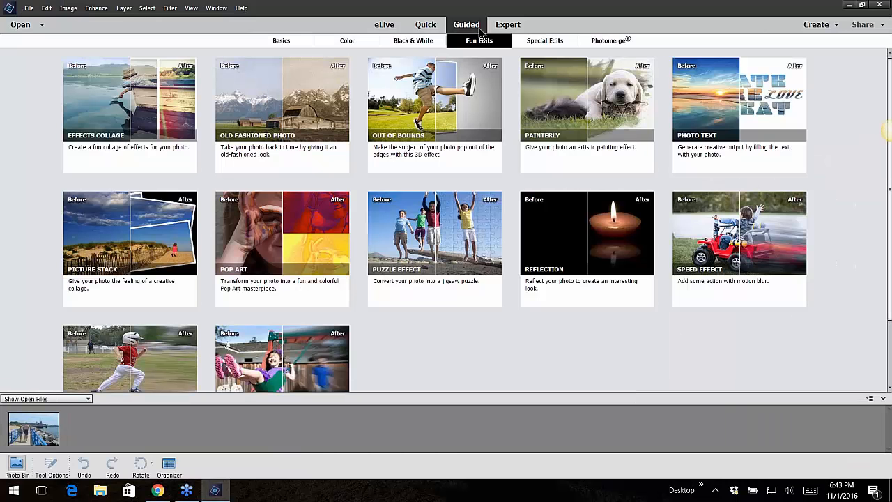
click(510, 27)
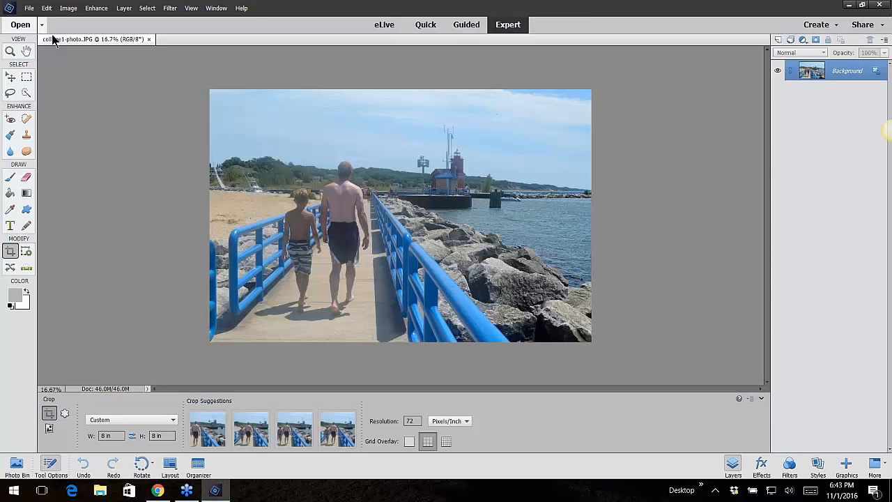
click(148, 39)
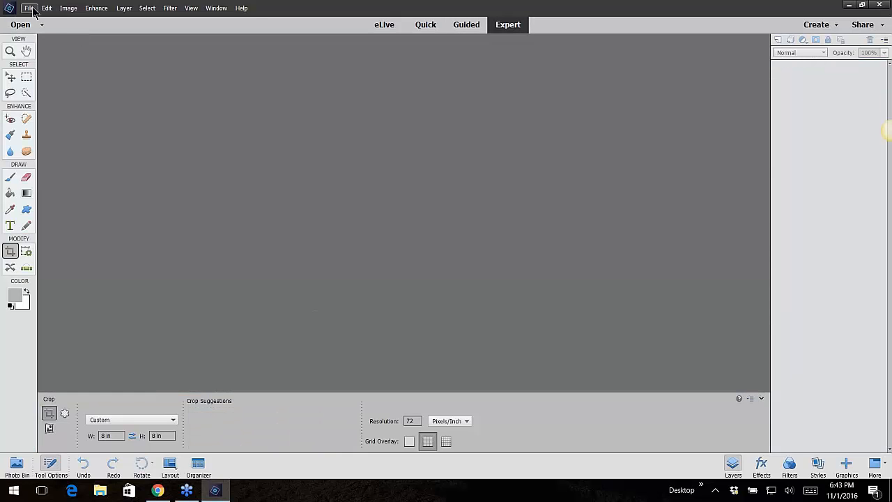
Open the photo collage3-photo from the 01guided-funedits-effectscollage folder.
click(29, 8)
click(37, 31)
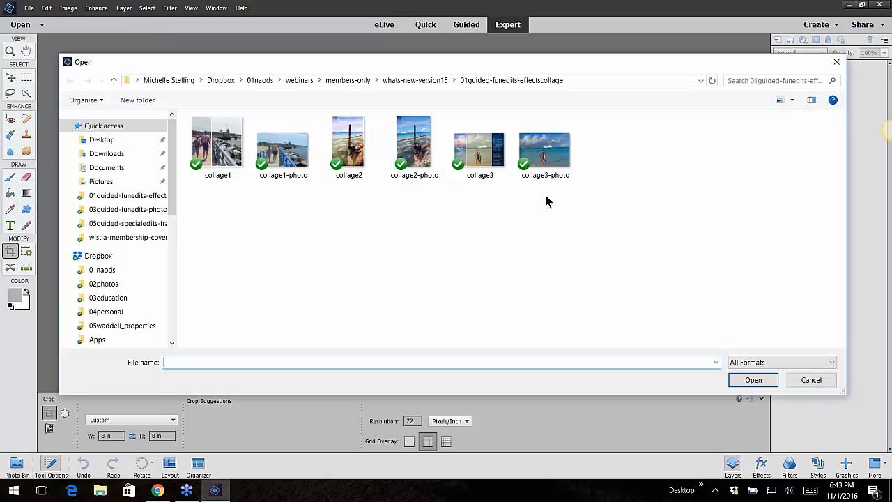
click(556, 159)
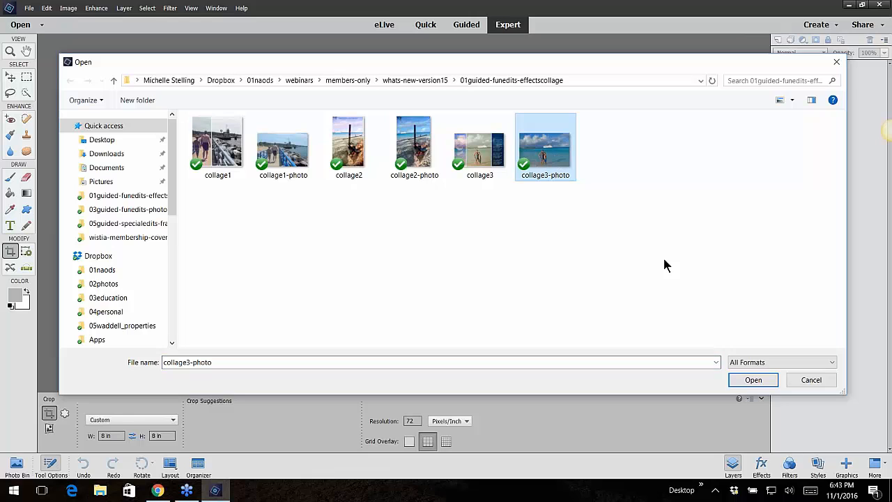
click(748, 382)
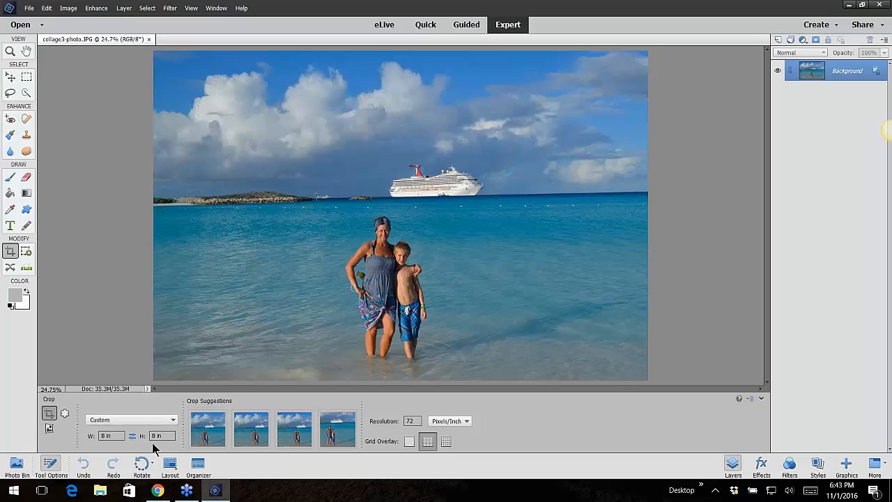
Crop the beach photo to an 8 x 8 in square at 300 pixels/inch, framing the cruise ship and both people.
click(415, 421)
text(300)
drag(233, 62, 566, 388)
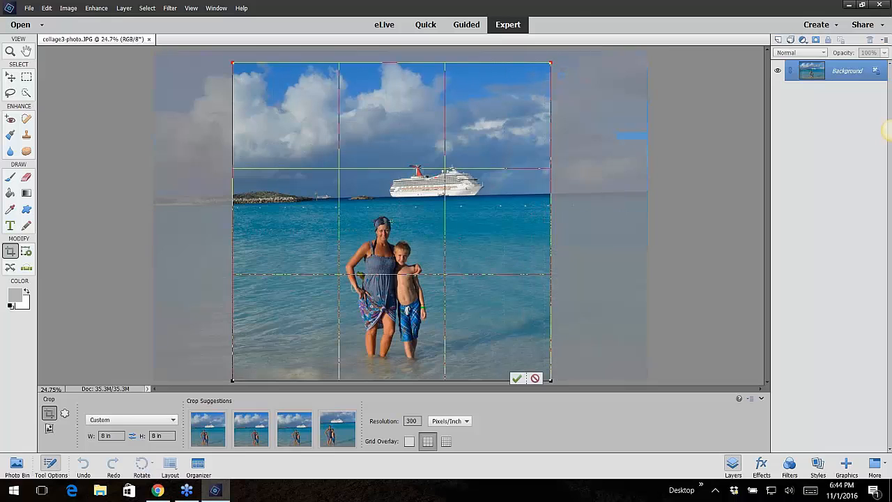
drag(491, 250, 508, 251)
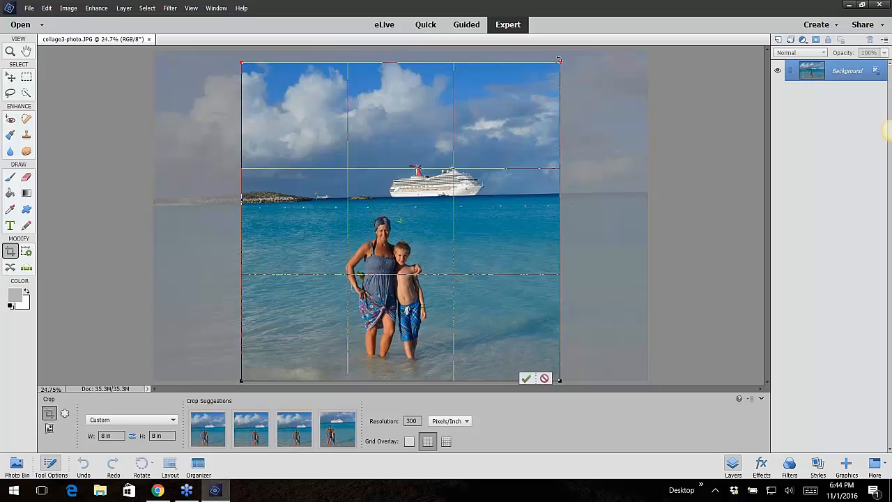
drag(560, 64, 566, 55)
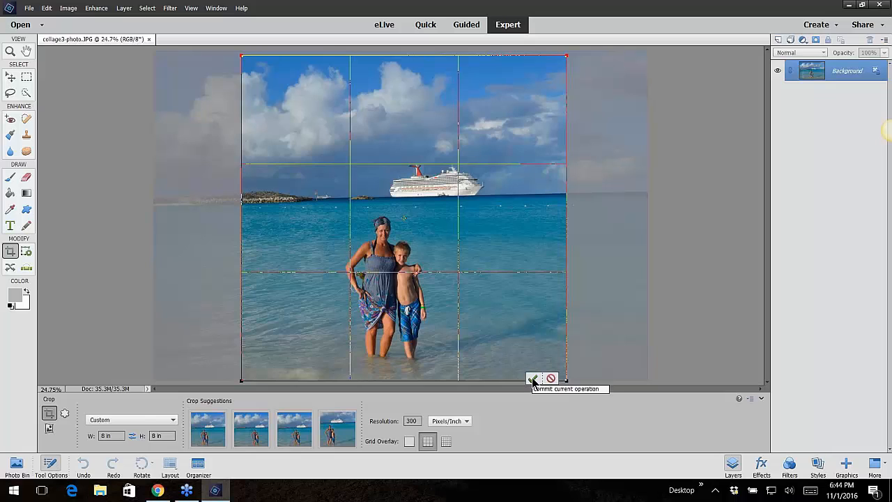
drag(495, 255, 487, 260)
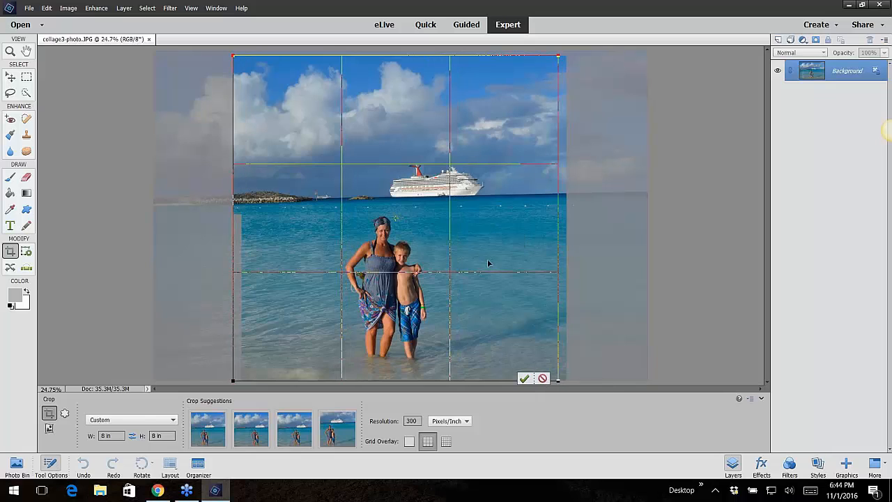
click(531, 378)
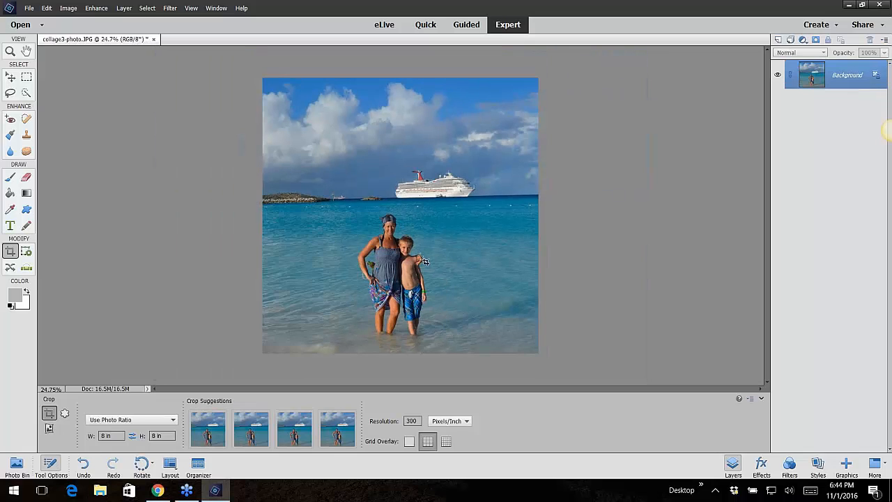
Start the guided Effects Collage on the cropped photo and try the three-section Horizontal and Boxes layouts, settling on Vertical.
click(463, 27)
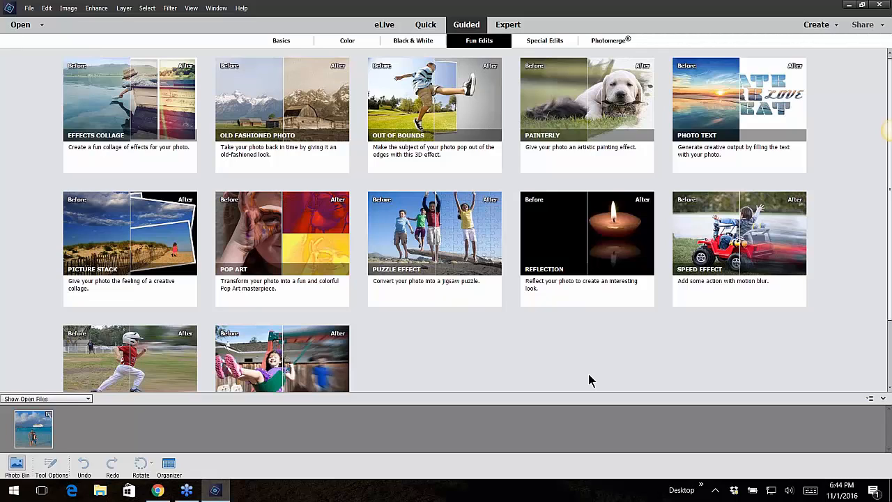
click(115, 100)
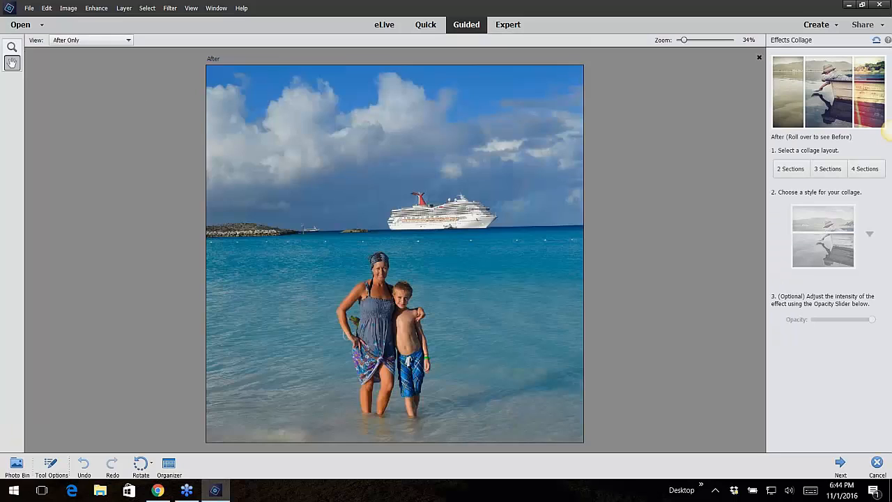
click(823, 172)
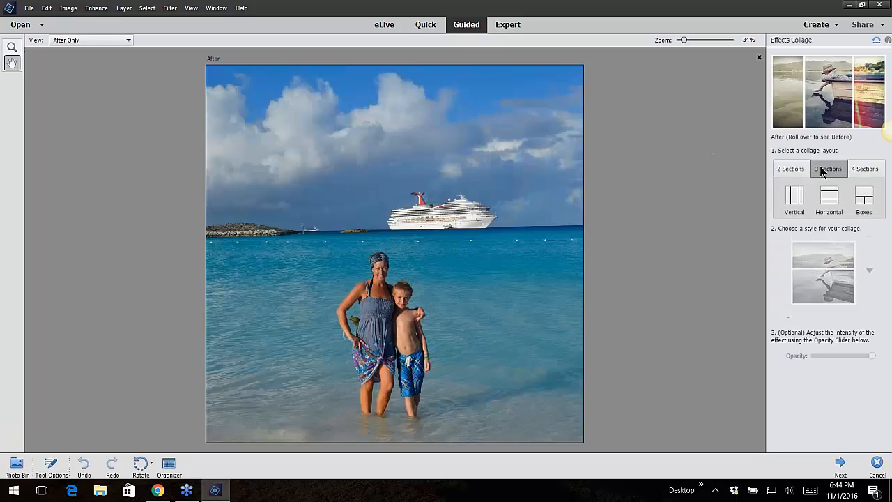
click(825, 202)
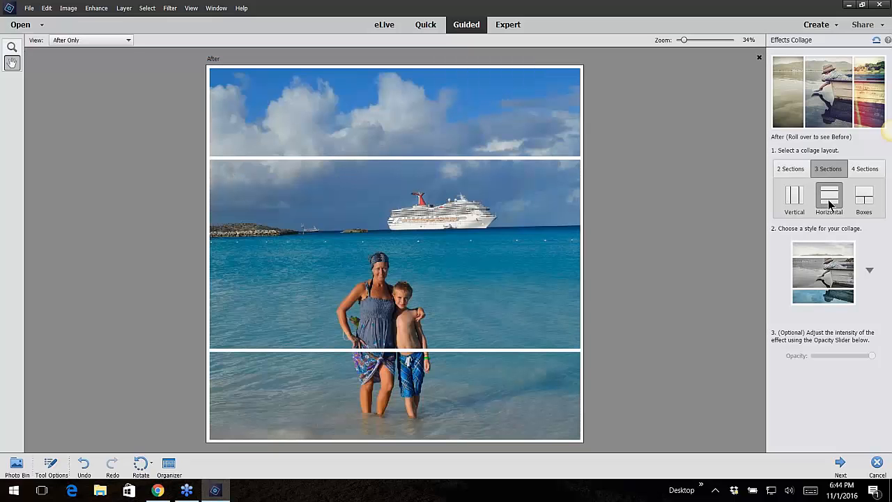
click(863, 198)
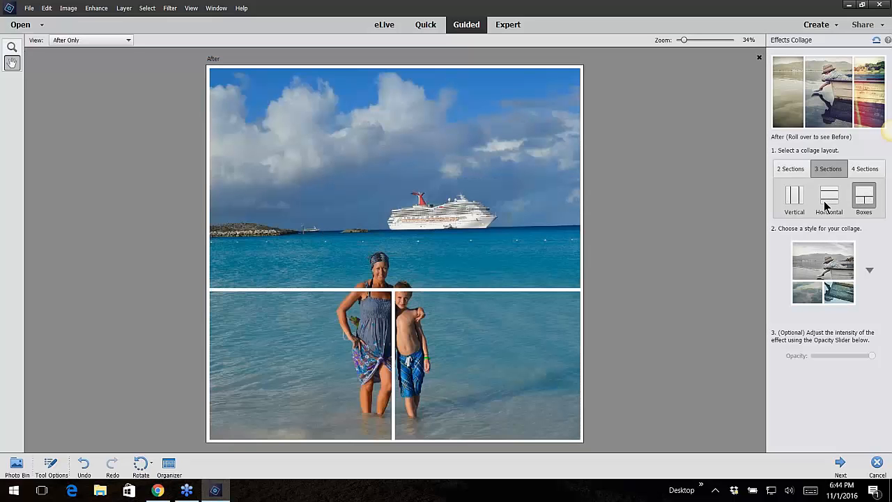
click(798, 199)
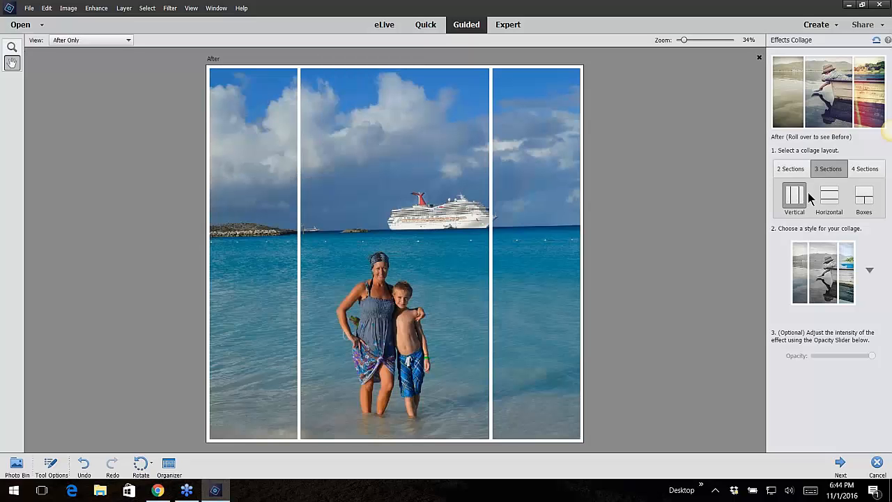
Try the four-section Horizontal collage layout on the beach photo and return to the three-section Vertical layout.
click(856, 173)
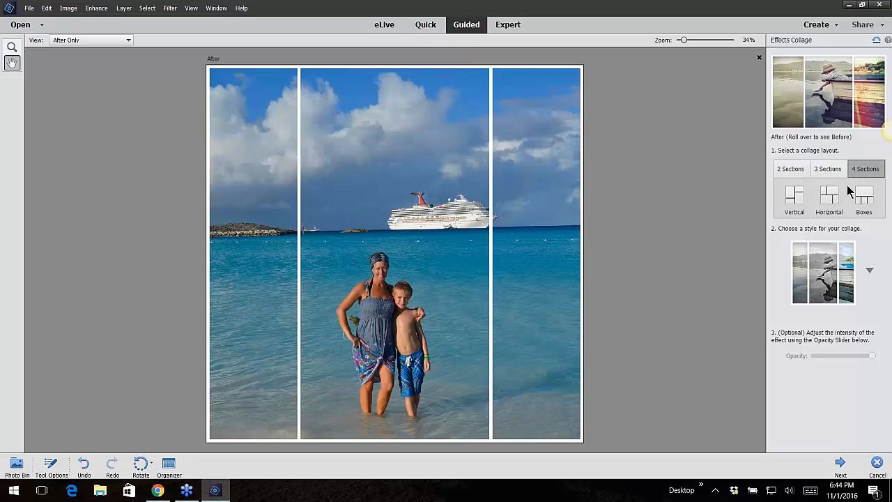
click(829, 197)
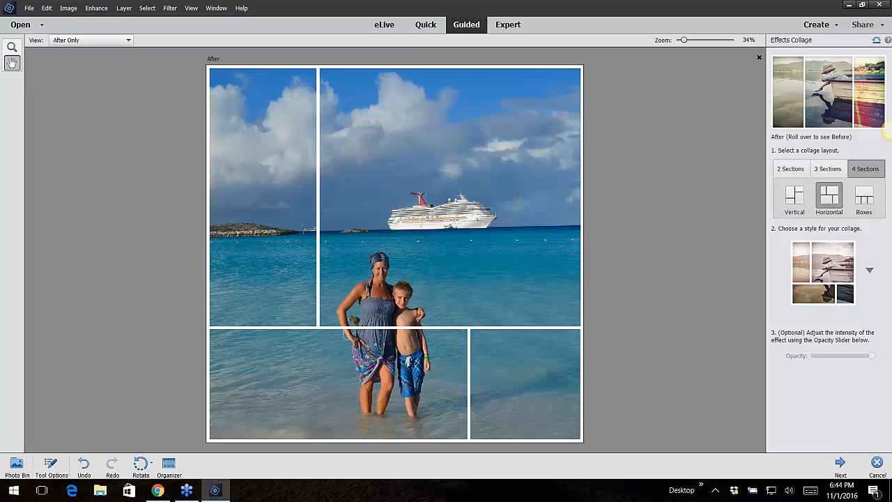
click(827, 170)
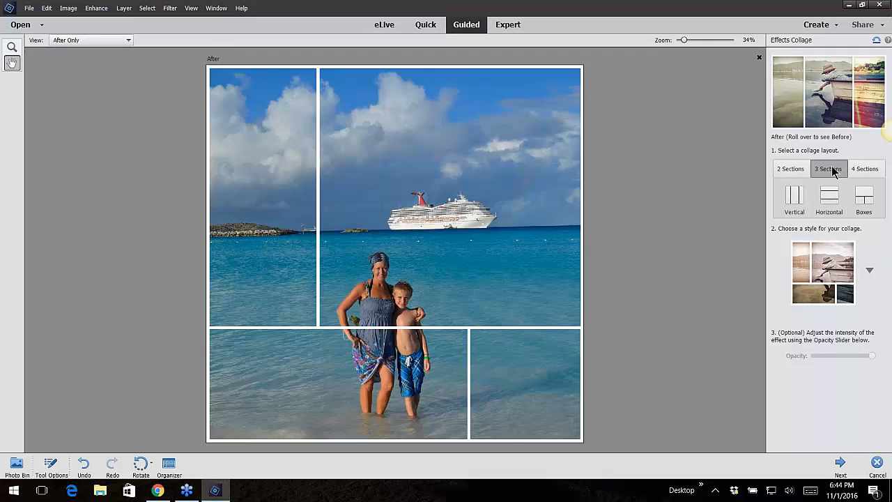
click(799, 202)
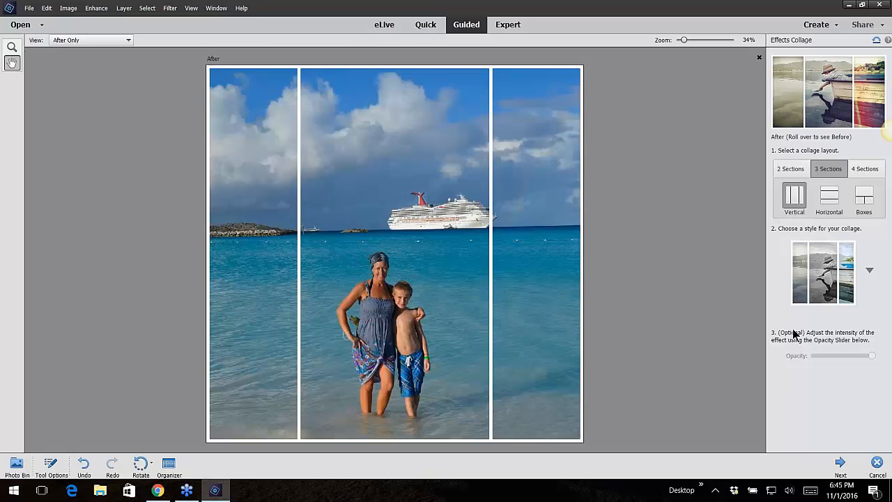
Apply the first collage style, with the black-and-white middle section, and try a roughly half opacity before restoring it to full.
click(869, 271)
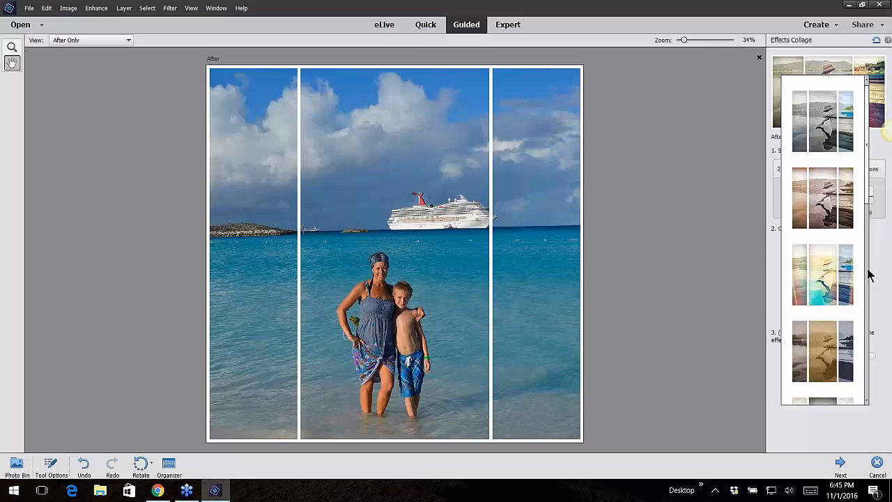
click(833, 138)
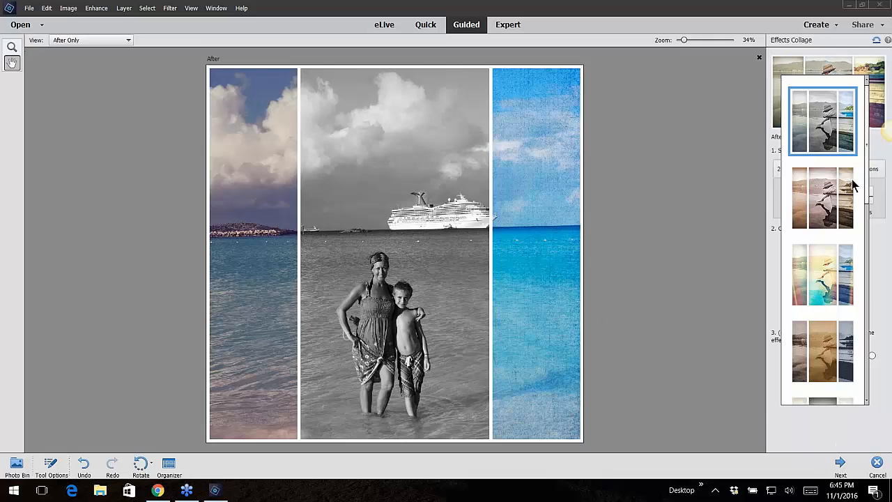
click(876, 289)
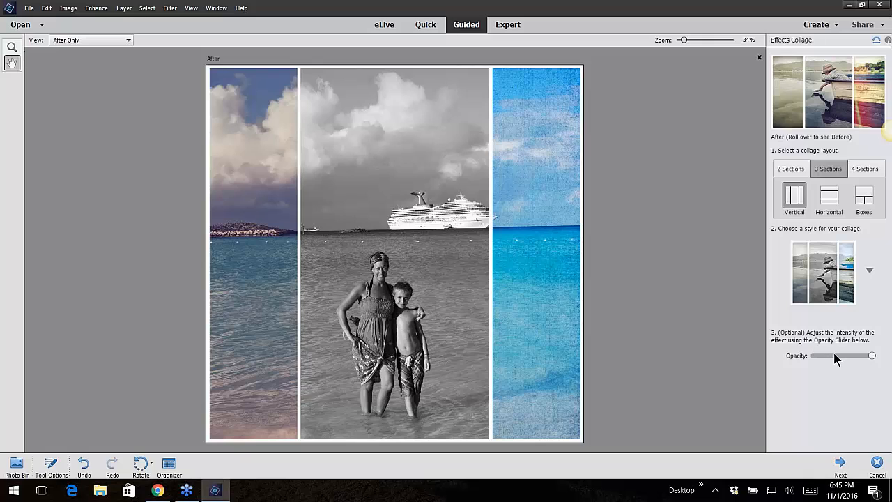
click(845, 355)
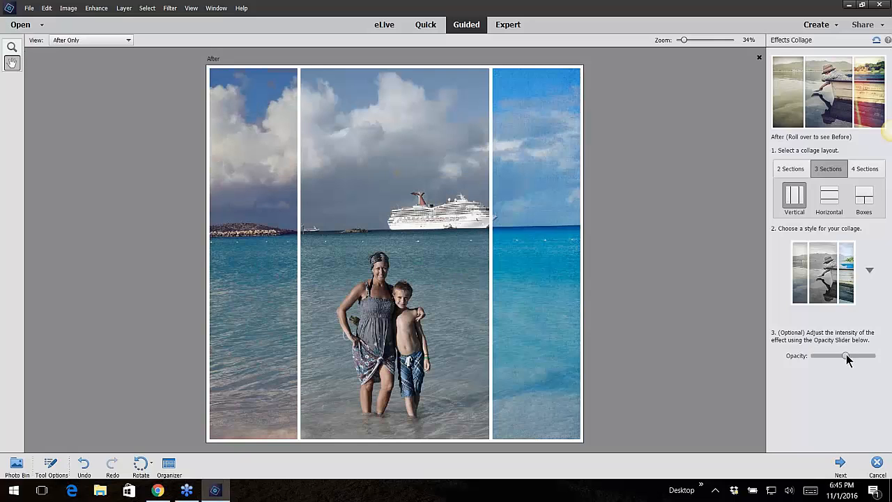
drag(845, 356, 884, 360)
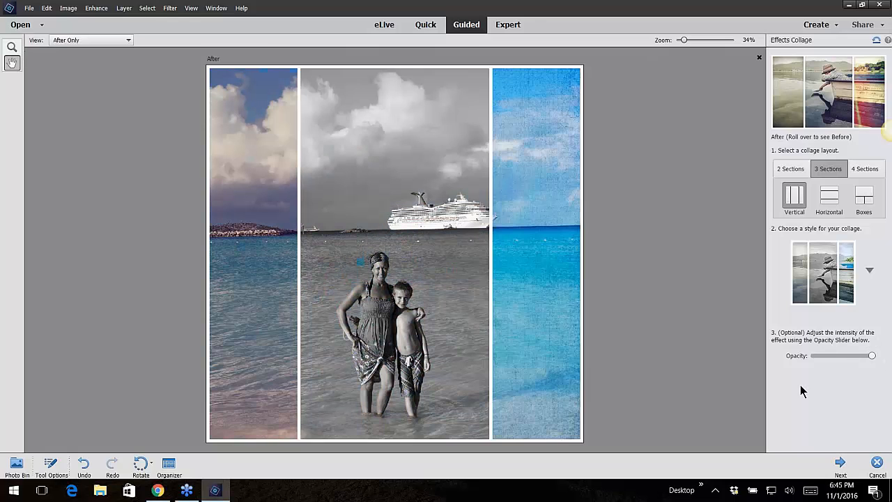
Save the finished collage as the TIFF file collage3-photo with layers, no image compression and RLE layer compression, suppressing future Organizer notices.
click(840, 463)
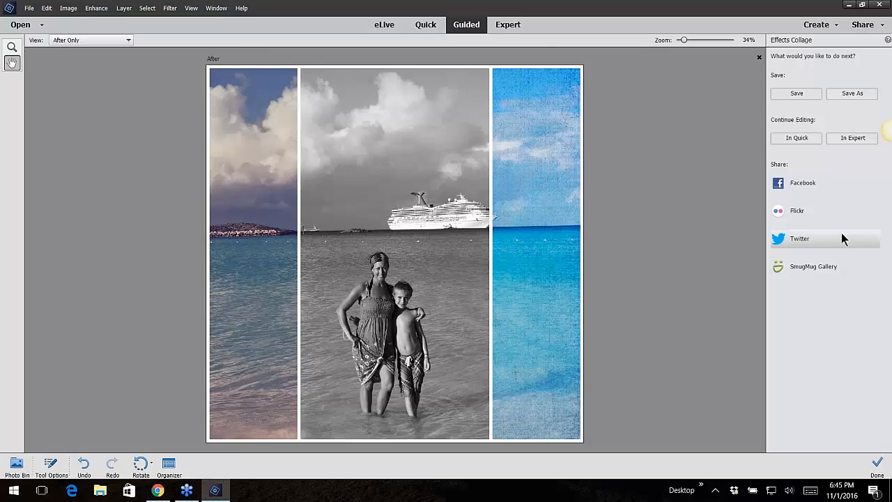
click(840, 93)
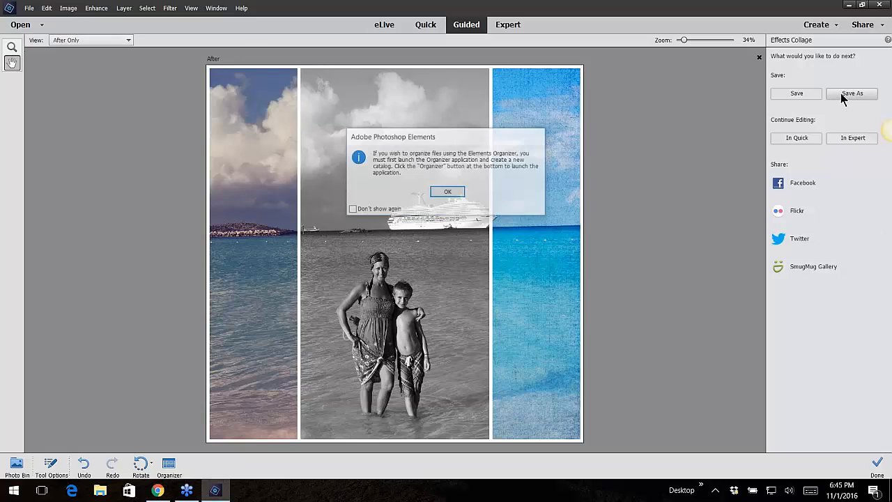
click(352, 209)
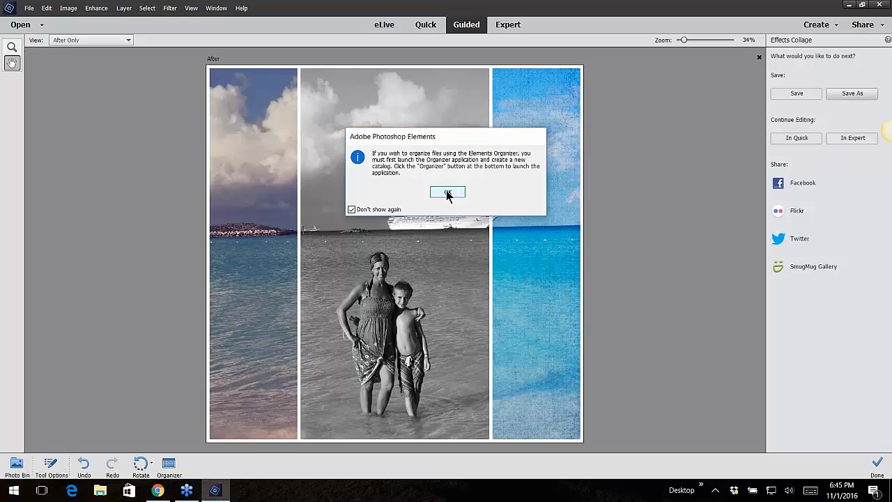
click(447, 192)
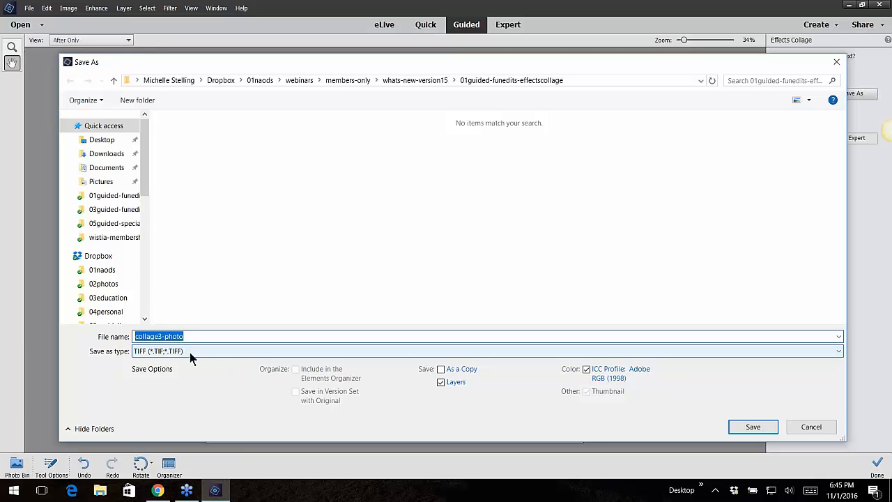
click(750, 425)
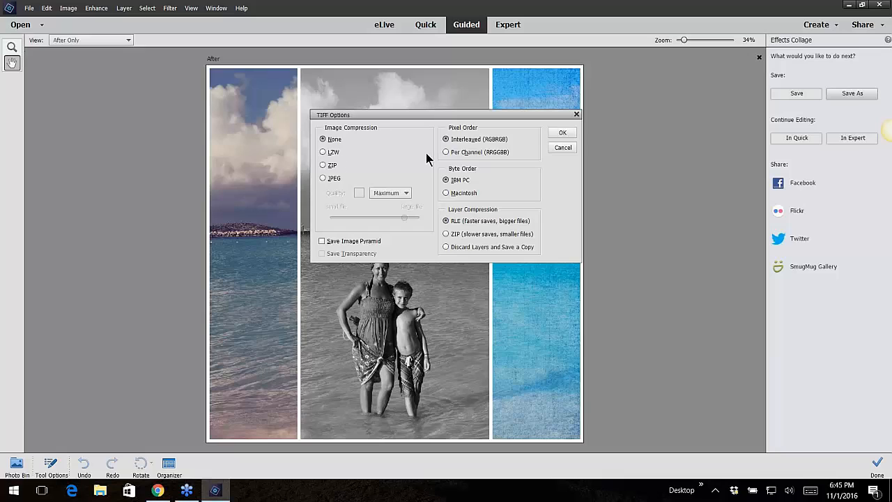
click(562, 133)
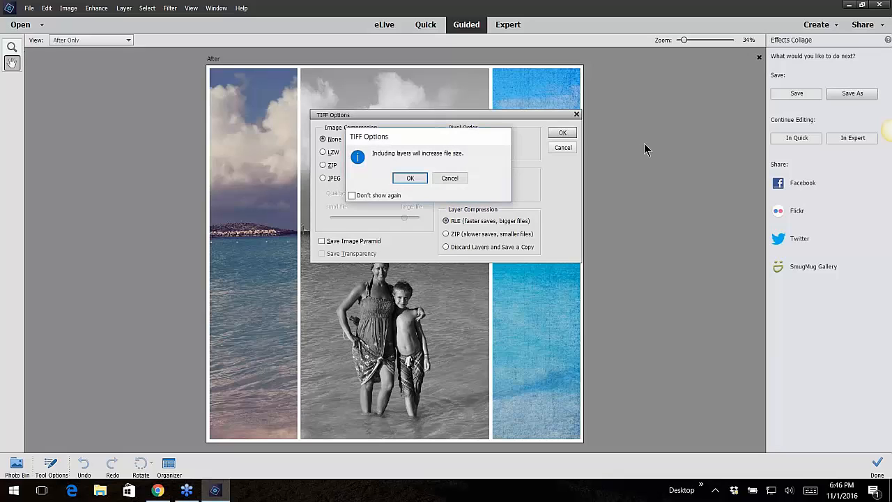
click(411, 178)
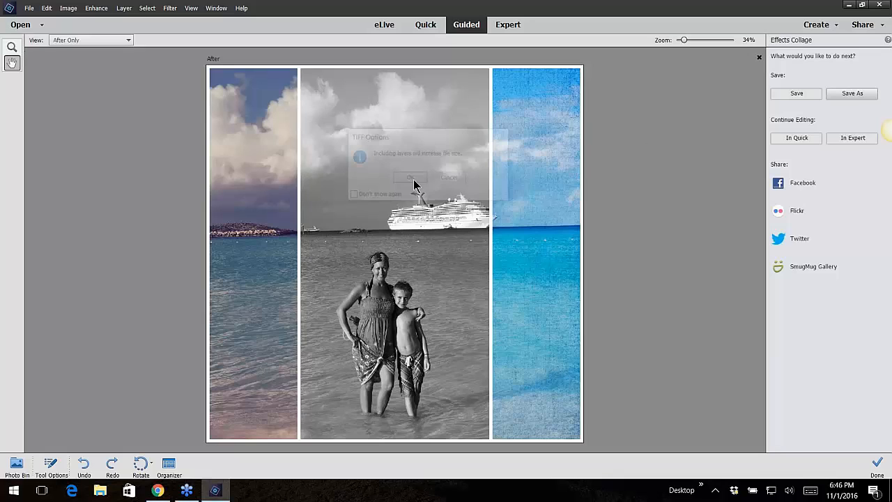